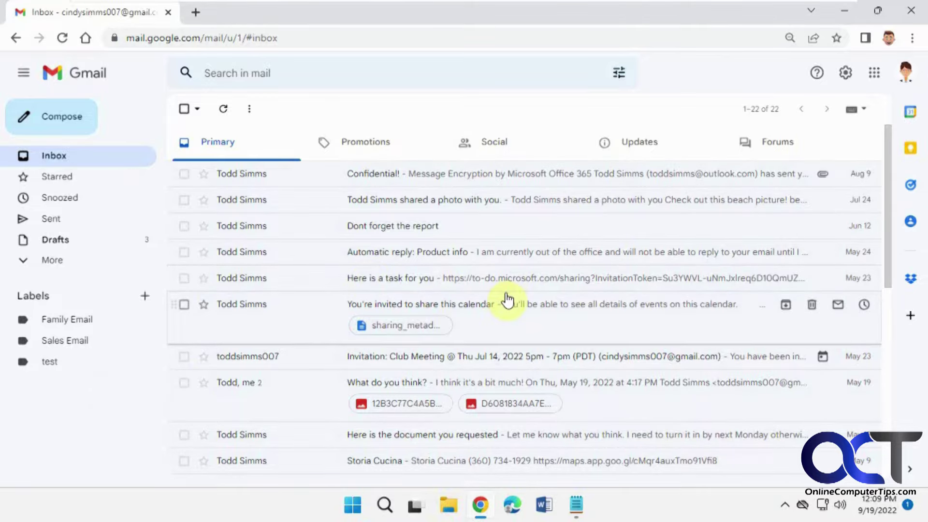
Browse the Promotions, Social and Updates inbox categories, then return to Primary
scroll(508, 299, down, 8)
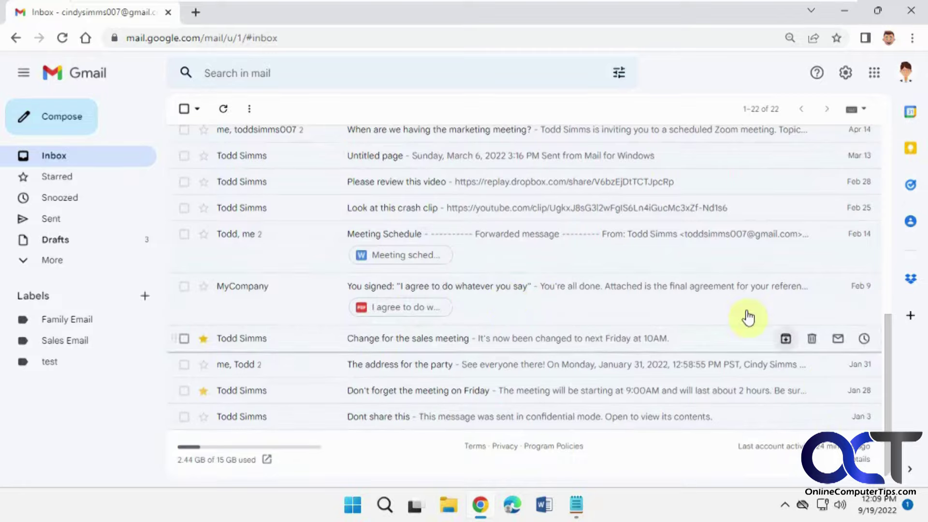
scroll(532, 228, up, 8)
click(404, 148)
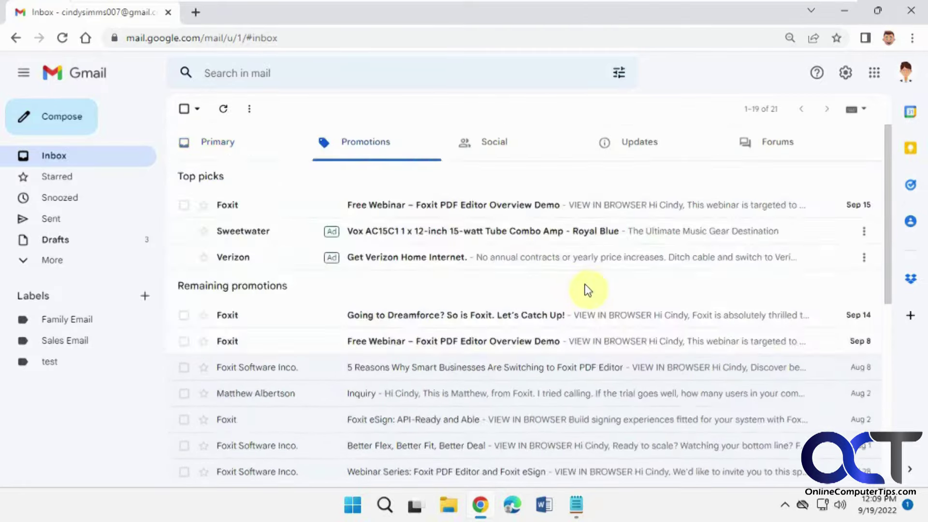
scroll(587, 290, down, 8)
scroll(585, 290, up, 8)
click(491, 144)
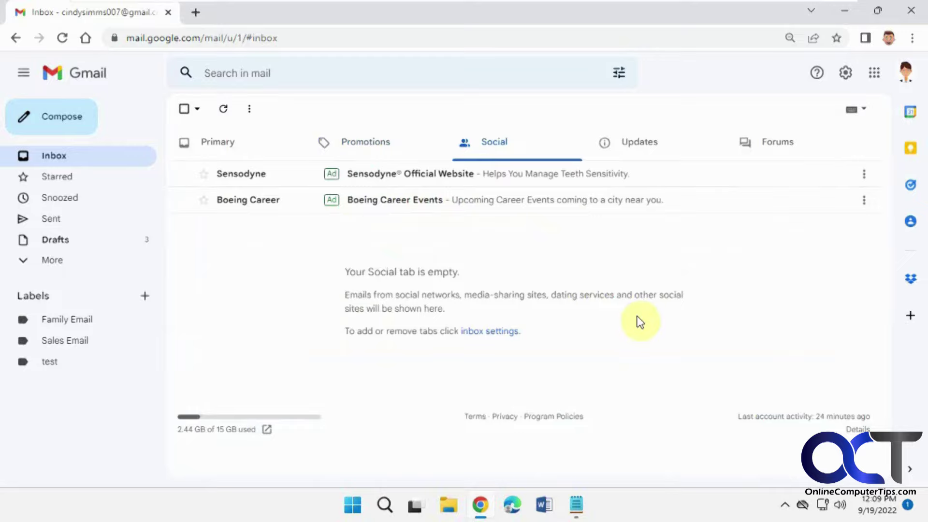
click(622, 147)
scroll(654, 233, down, 5)
scroll(650, 249, down, 3)
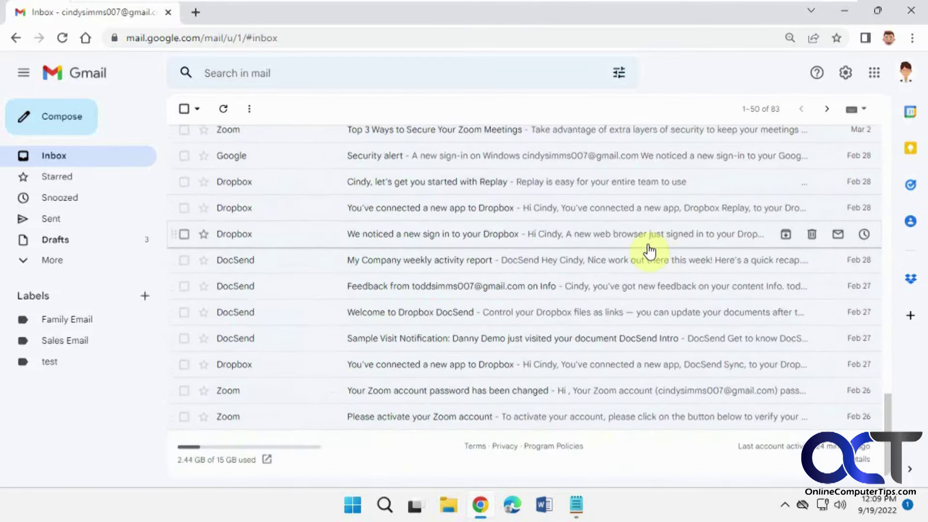
scroll(649, 248, up, 10)
click(235, 139)
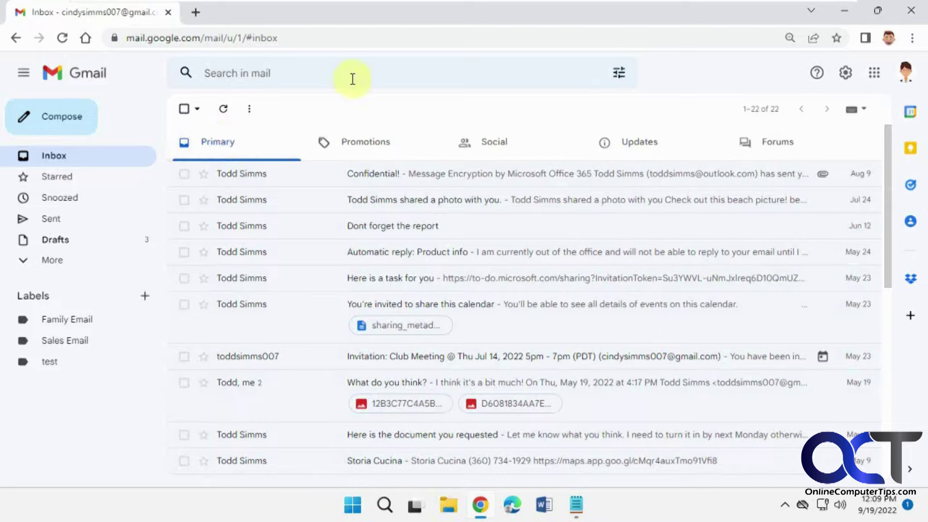
Go to the Filters and Blocked Addresses settings page and bring up the Notepad note
click(846, 73)
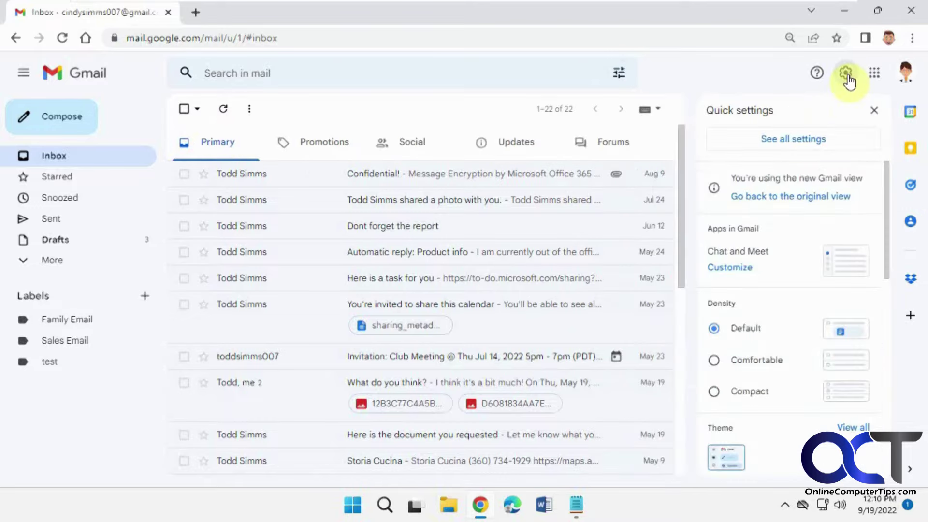
click(804, 141)
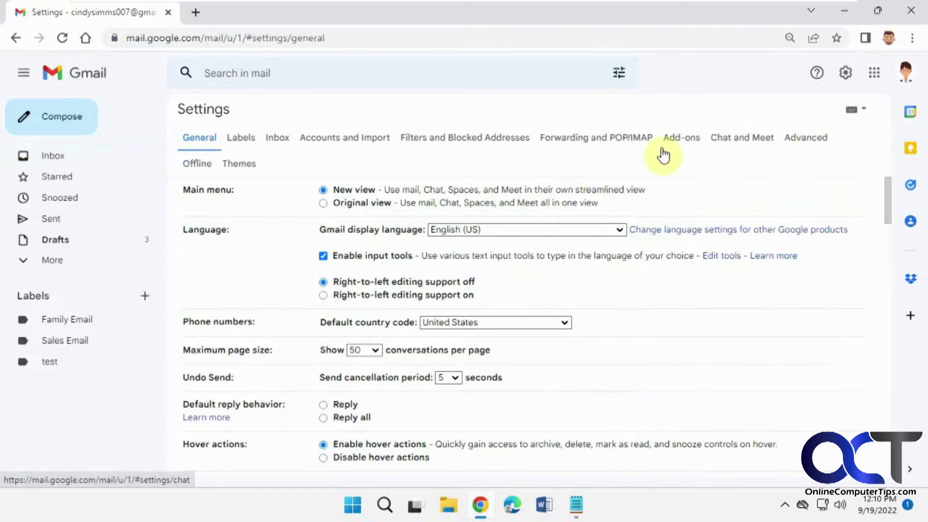
click(466, 137)
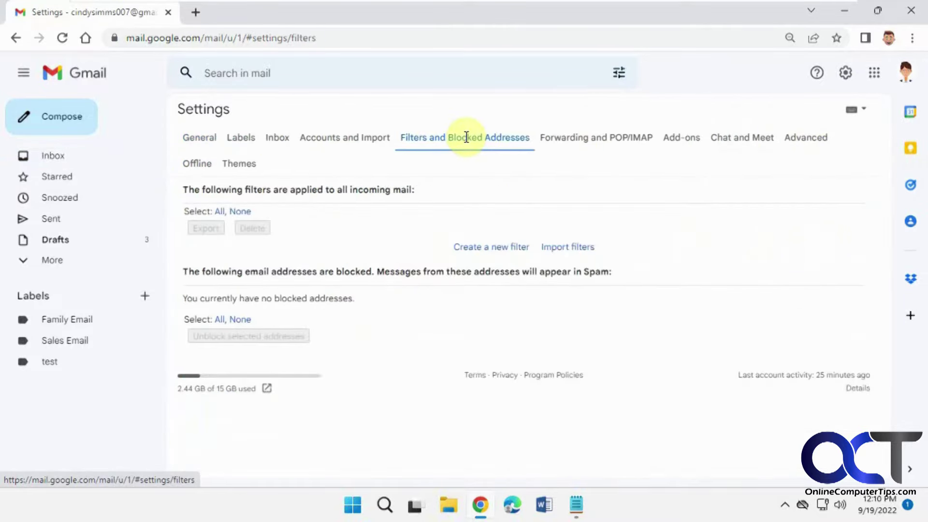
click(576, 505)
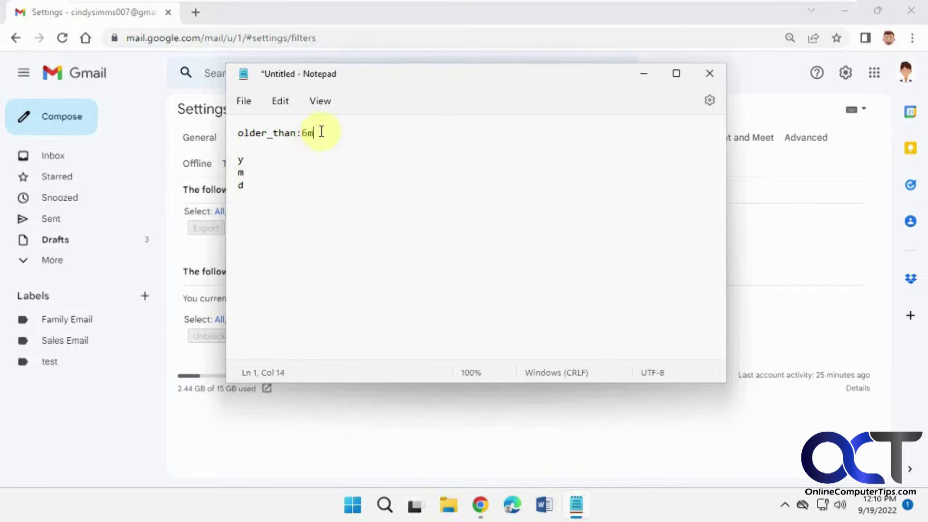
Select the line 'older_than:6m' in the Notepad note
drag(321, 132, 239, 136)
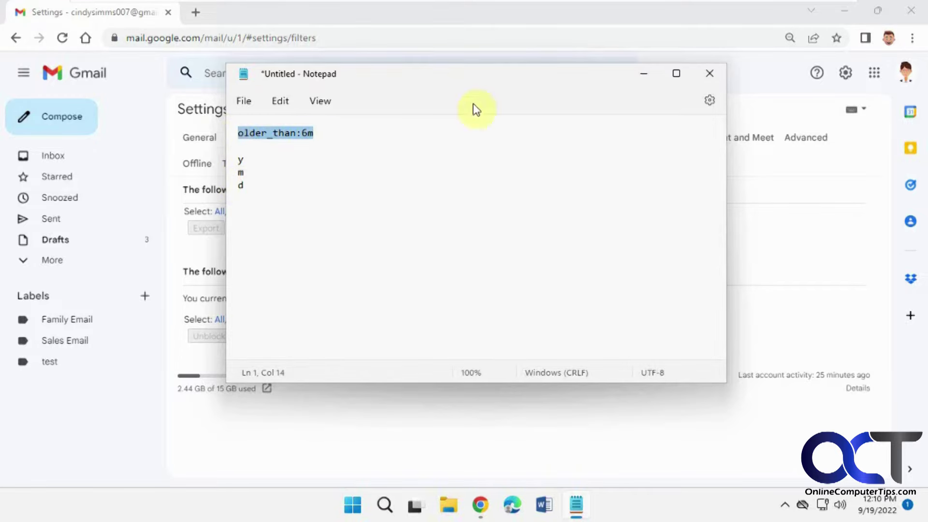
Start a new Gmail filter with 'older_than:6m' in the Has the words field
click(643, 75)
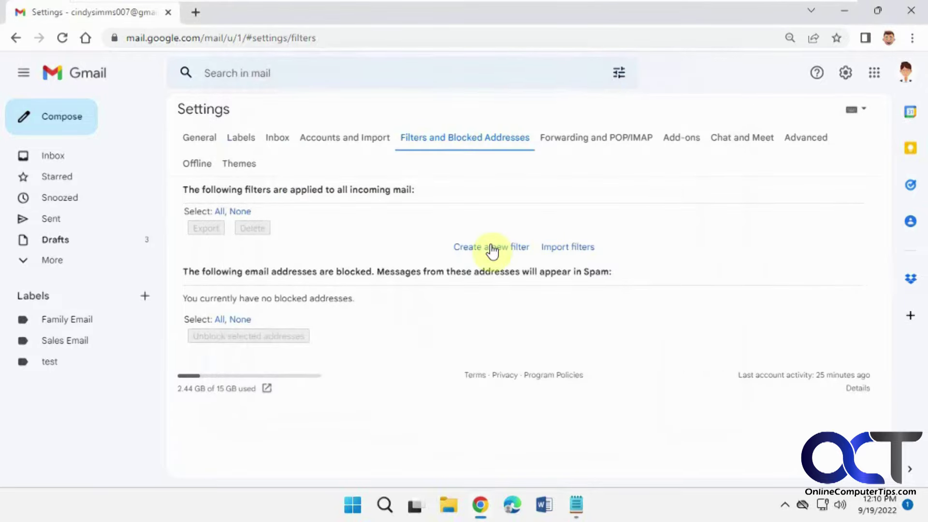
click(491, 246)
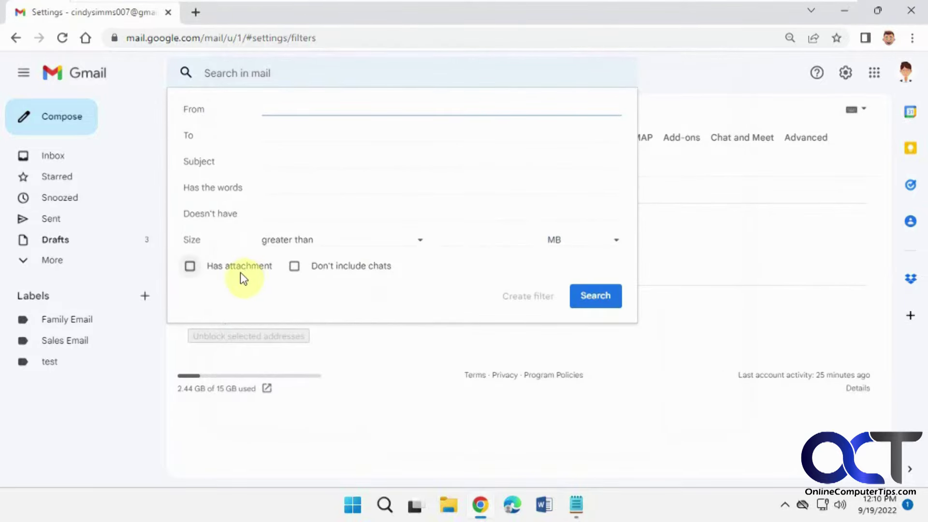
click(283, 188)
click(282, 188)
key(Down)
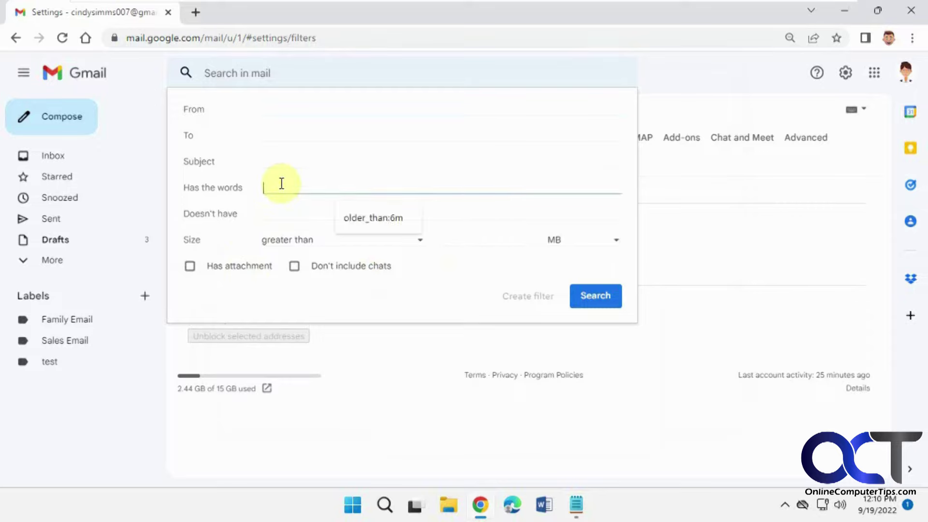
key(Return)
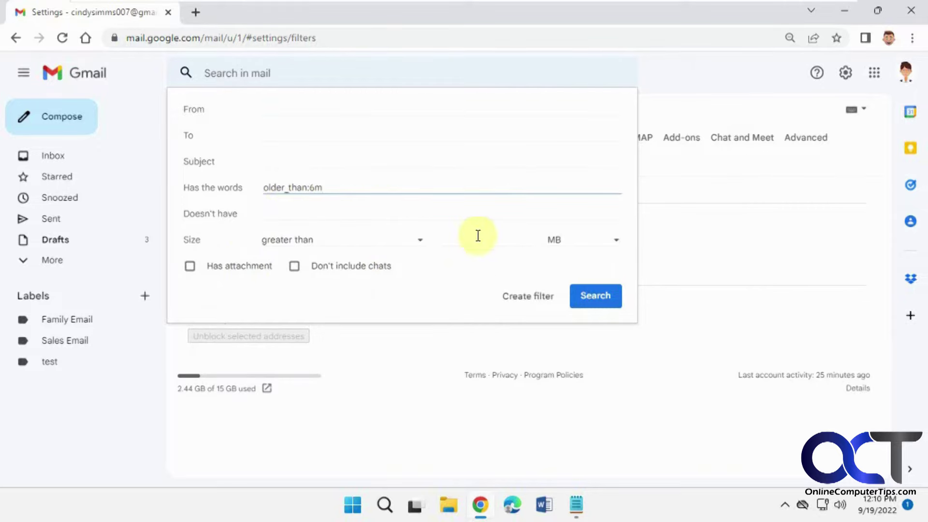
Make the filter delete matching mail, apply it to existing conversations, and save it
click(529, 296)
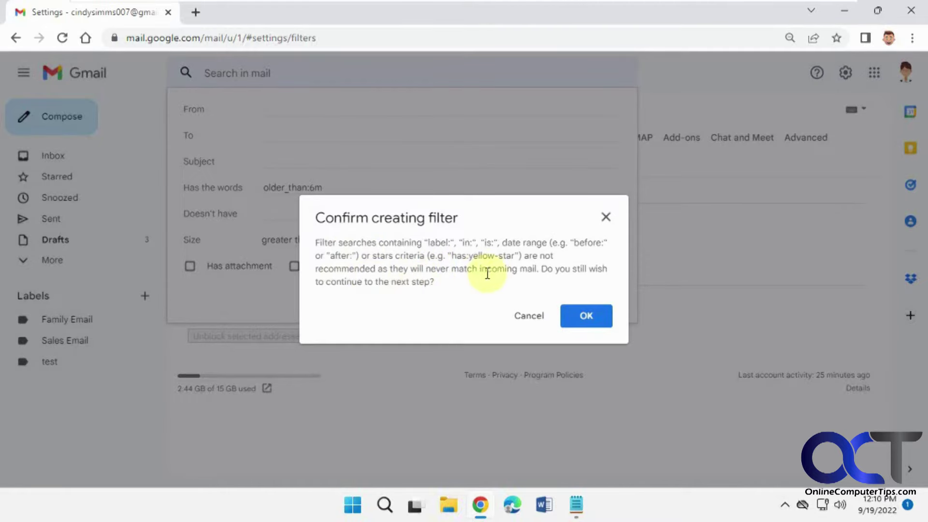
click(586, 316)
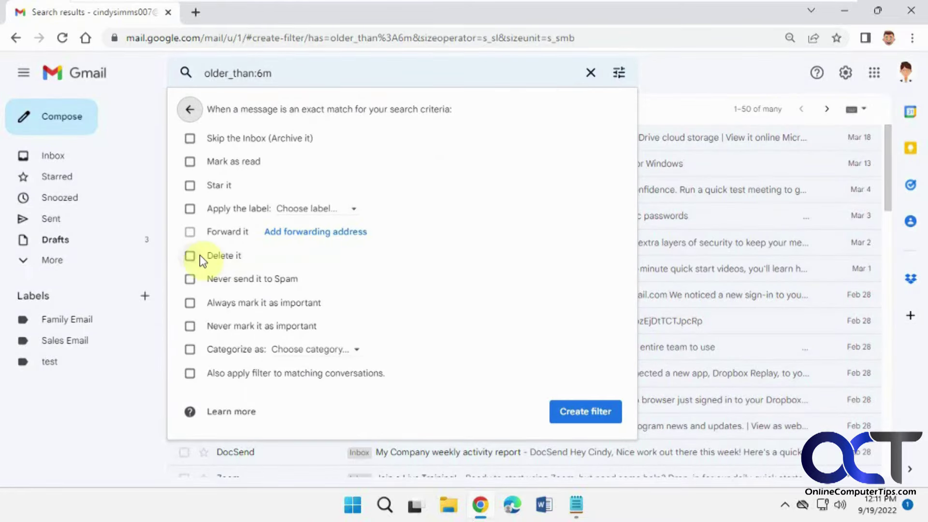
click(190, 255)
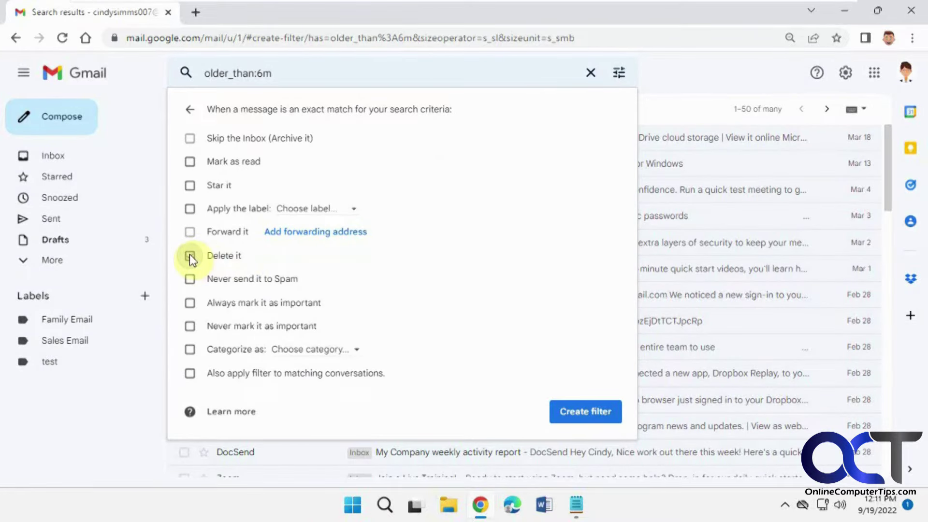
click(188, 374)
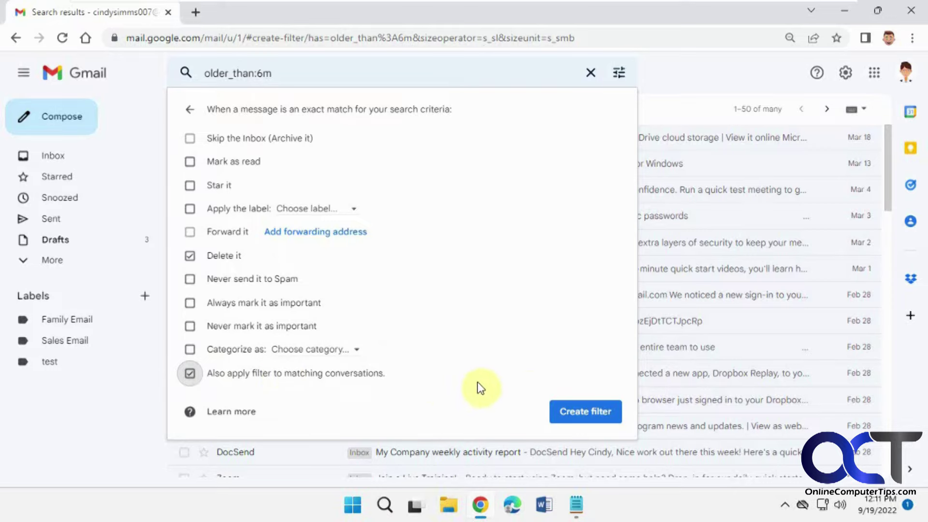
click(582, 415)
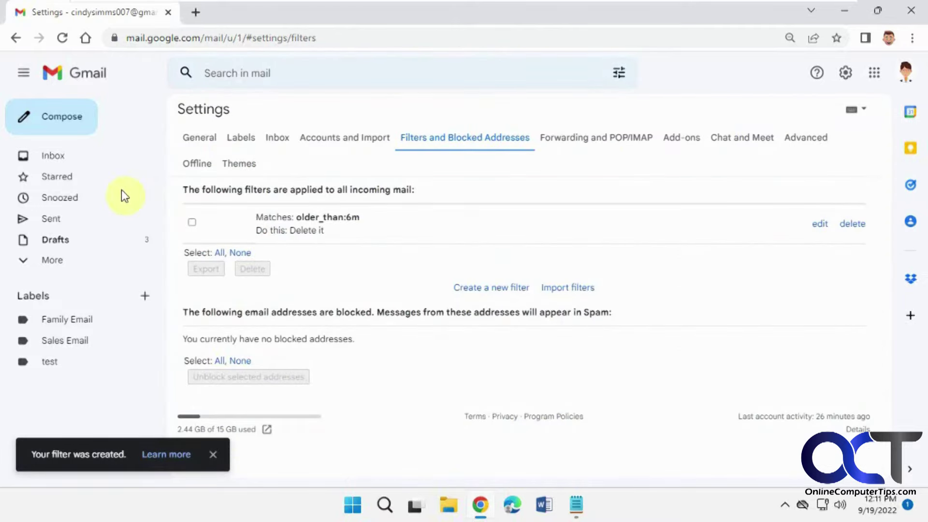
Return to the inbox, check the Updates category, and bring up the quick settings panel
click(55, 157)
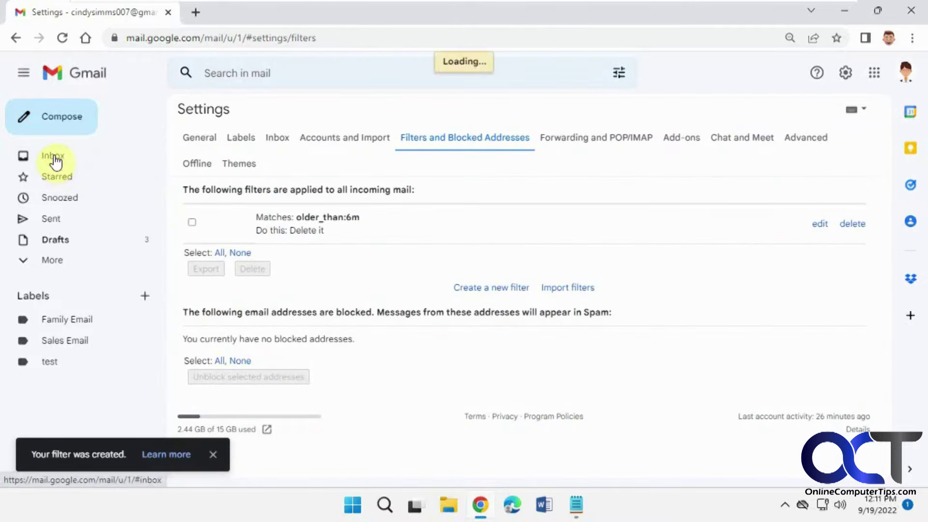
scroll(608, 314, down, 3)
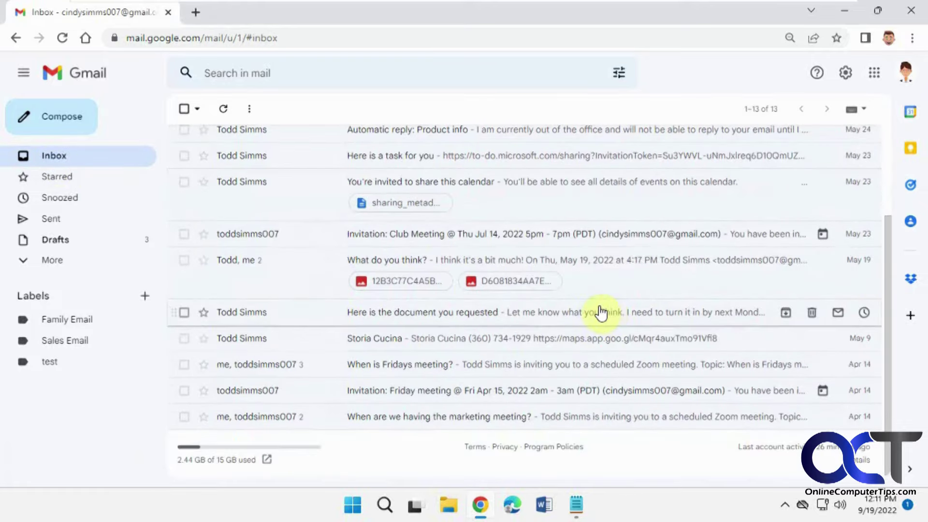
scroll(725, 310, up, 3)
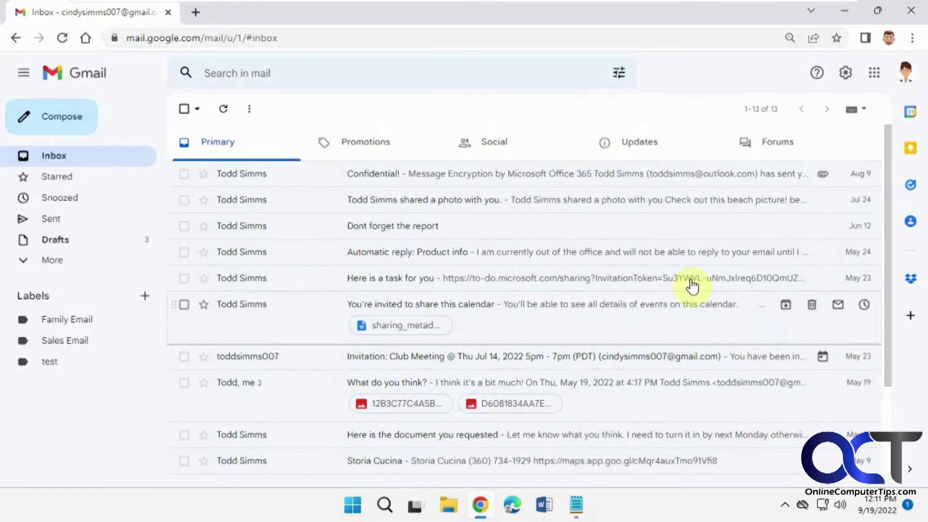
click(638, 143)
scroll(662, 273, down, 15)
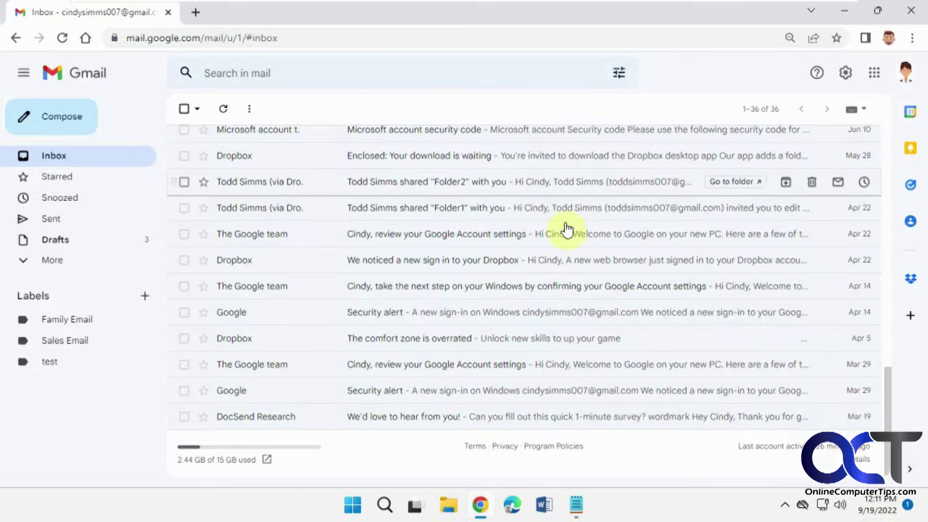
scroll(568, 231, up, 15)
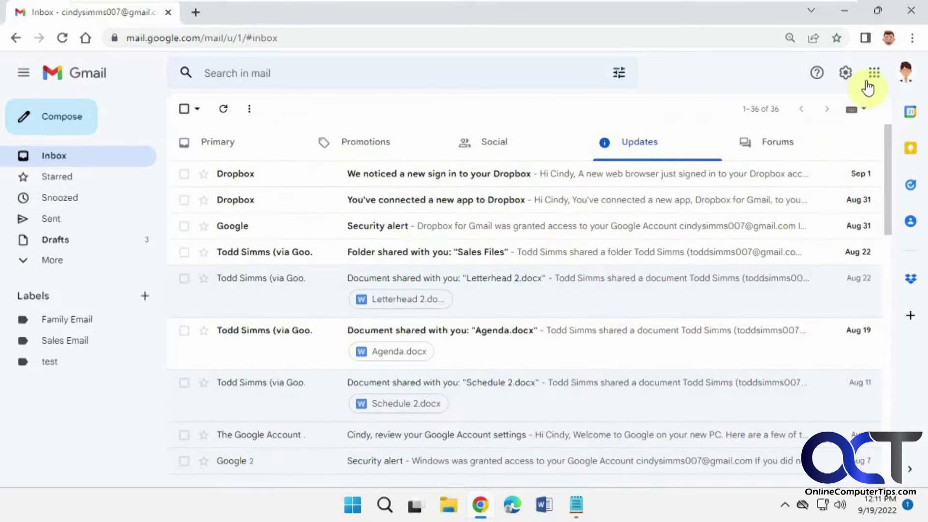
click(847, 75)
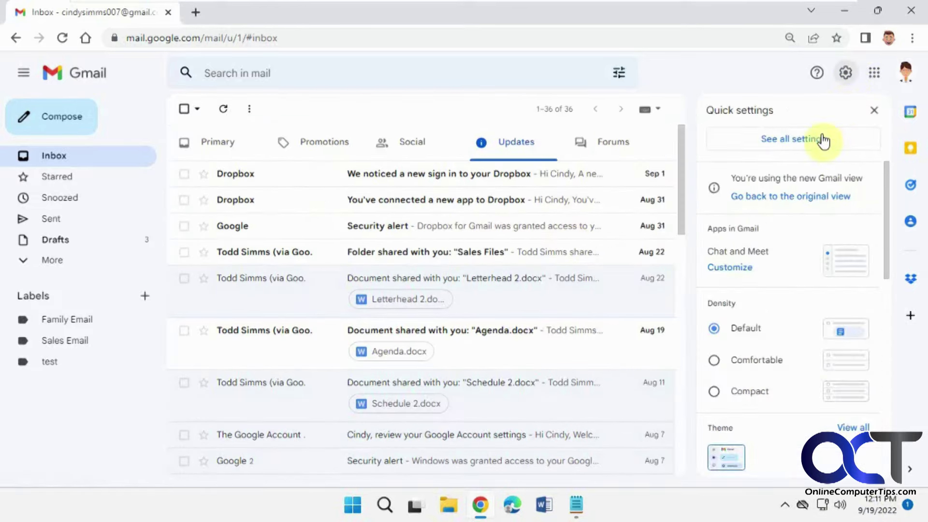
Edit the delete filter to match 'older_than:5m' and apply it to the 11 matching conversations
click(799, 140)
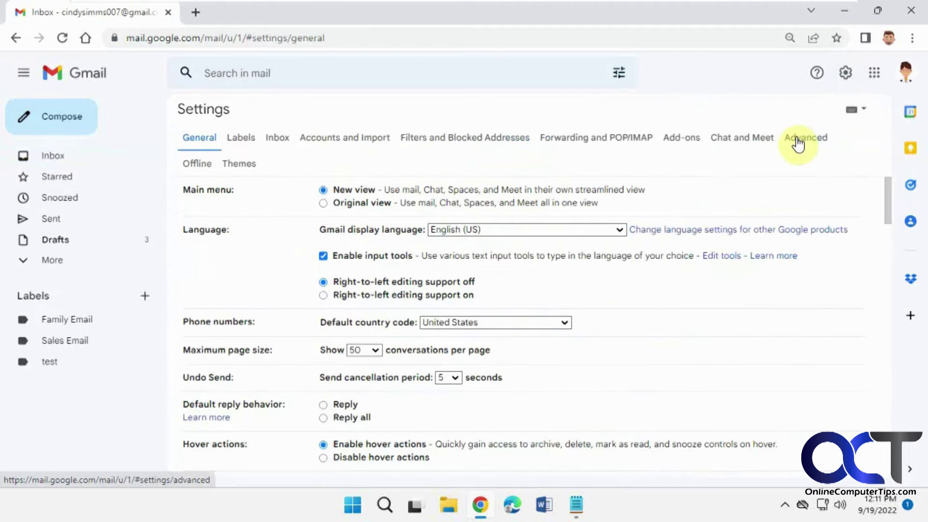
click(482, 140)
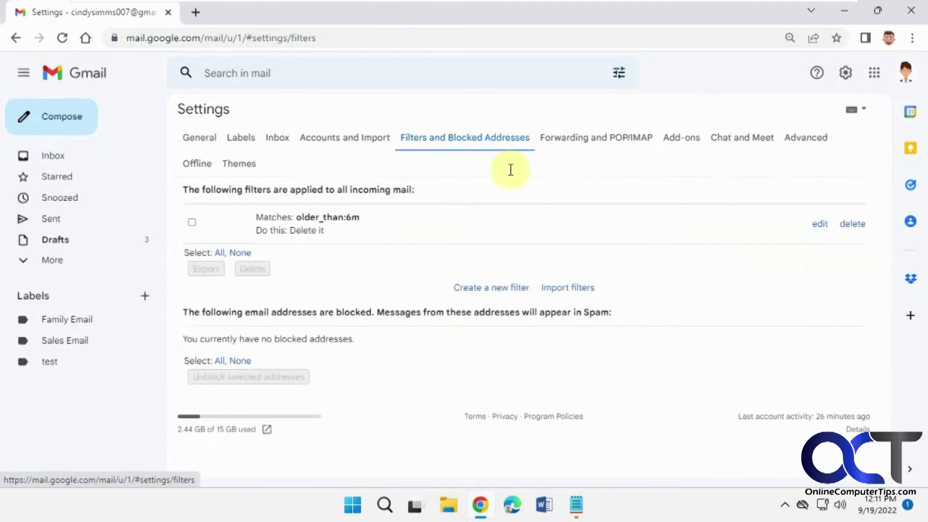
click(820, 227)
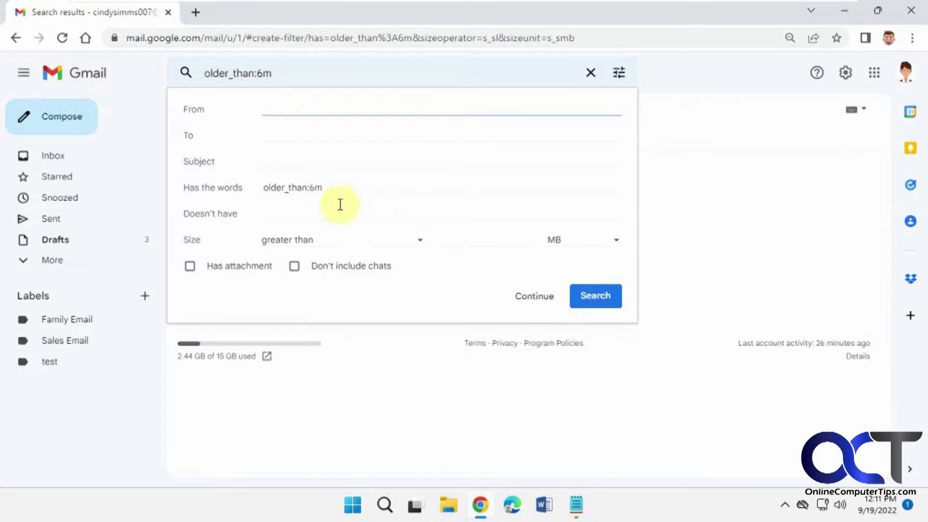
click(314, 187)
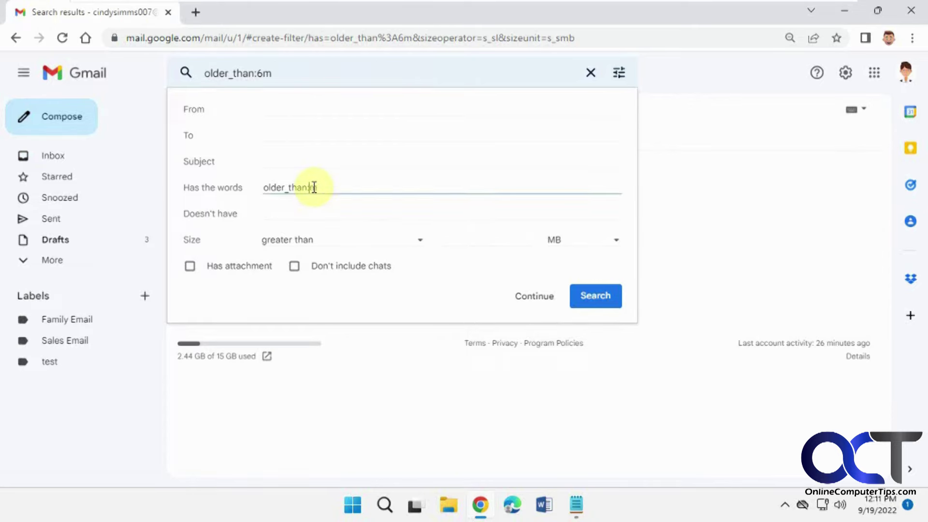
text(m)
click(534, 295)
click(583, 317)
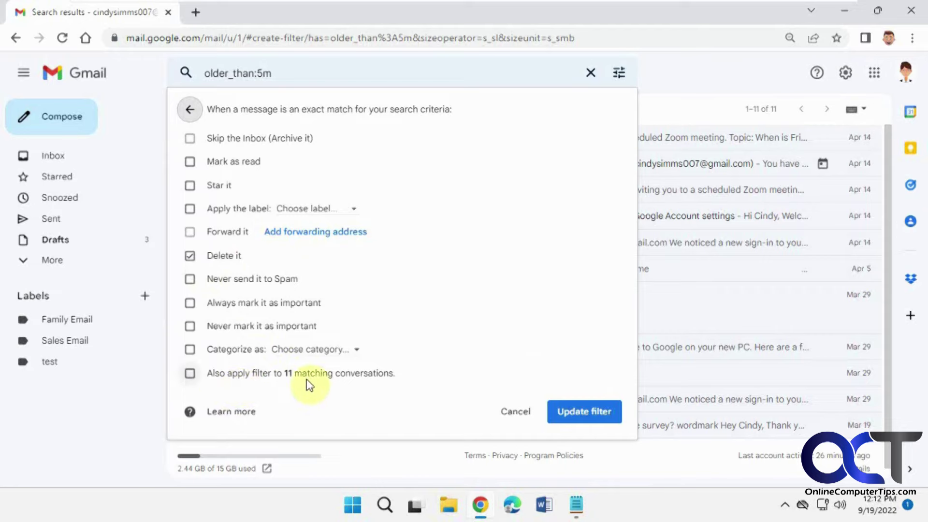
click(189, 373)
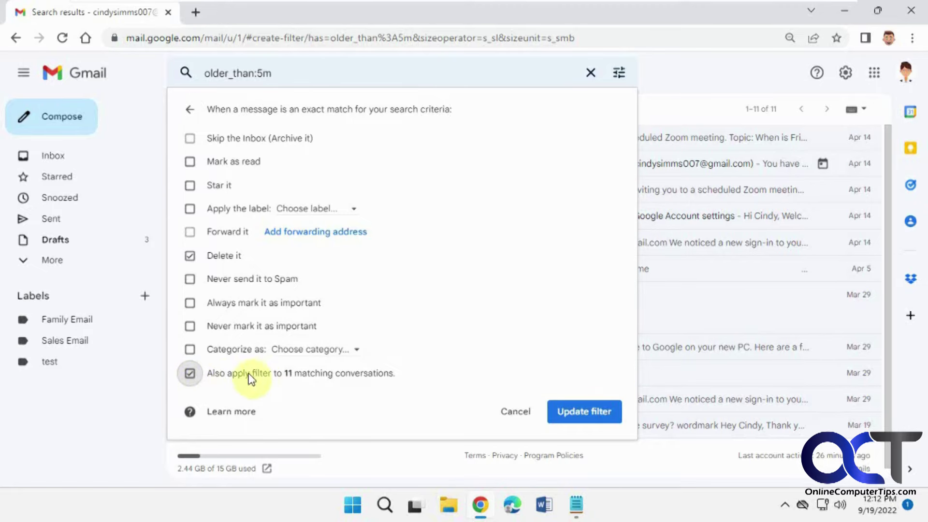
click(598, 412)
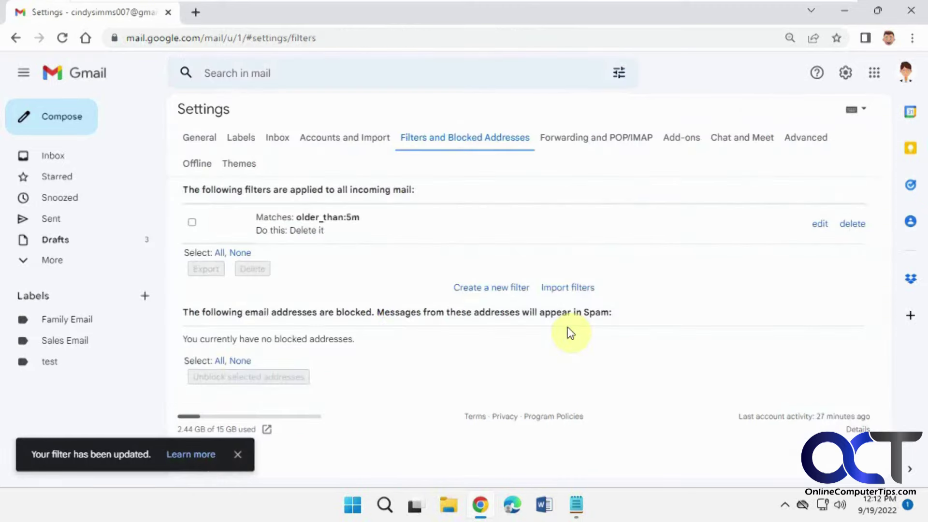
Go back to the inbox and scroll through the Updates category's 30 emails
click(56, 162)
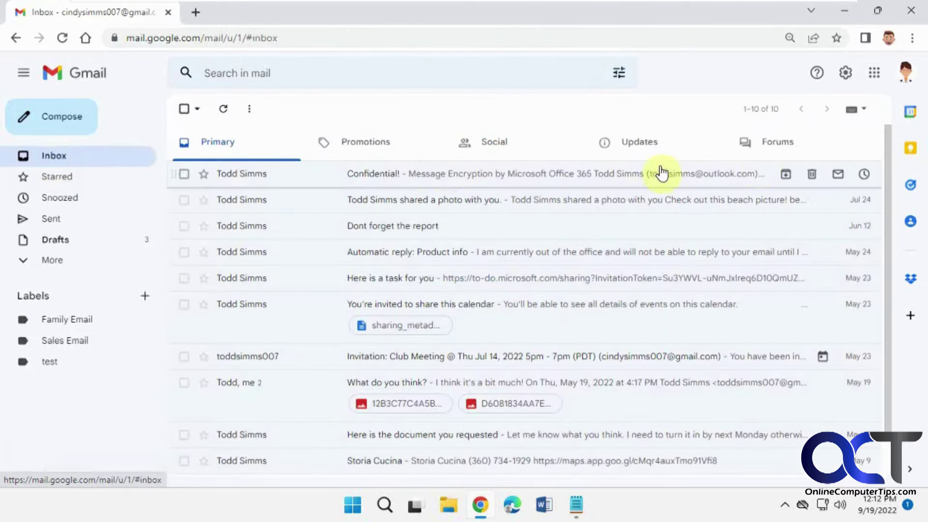
scroll(685, 226, down, 2)
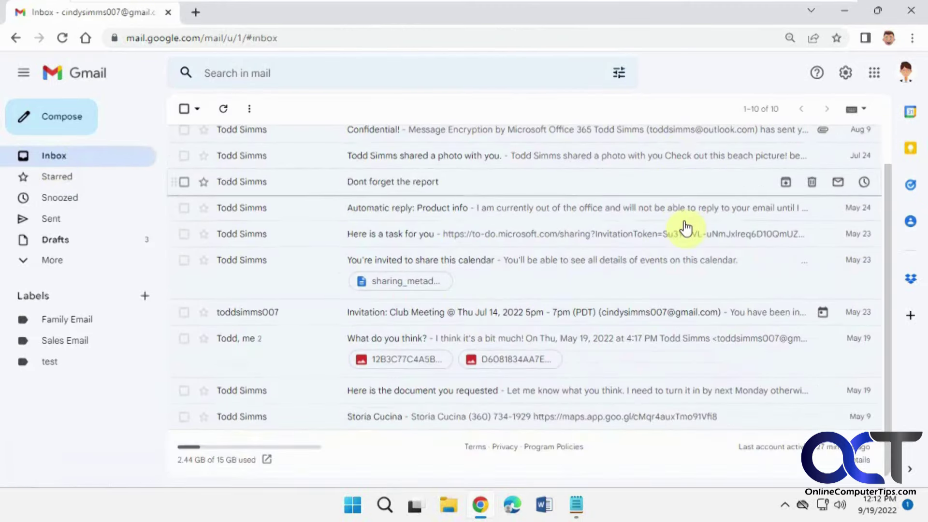
scroll(667, 150, up, 2)
click(656, 145)
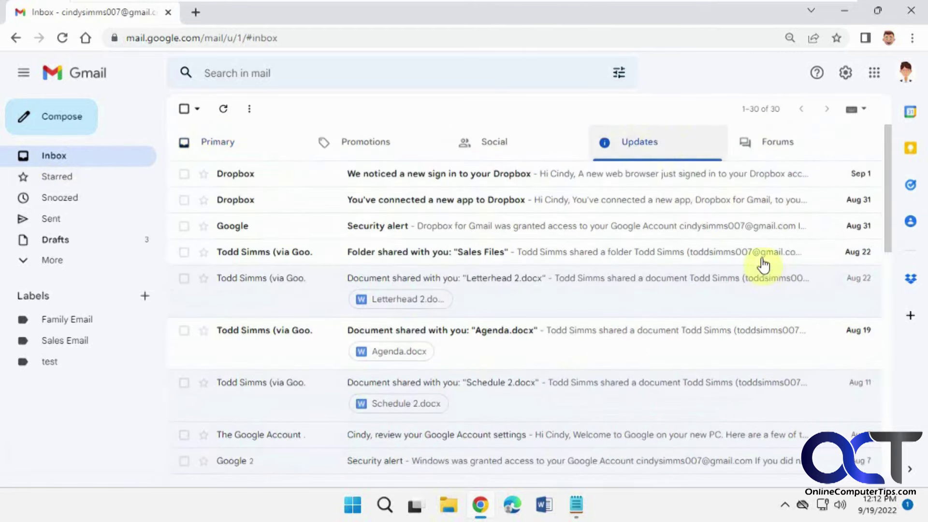
scroll(762, 263, down, 8)
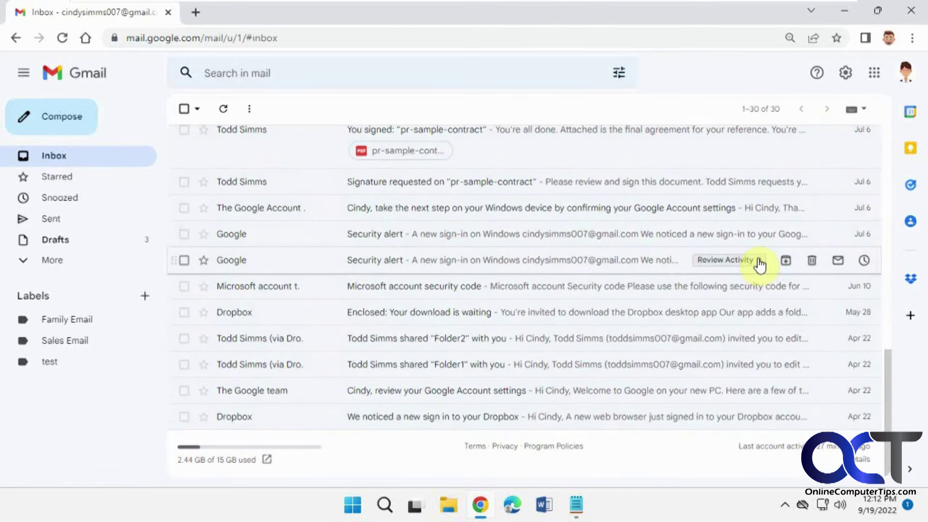
scroll(771, 339, up, 8)
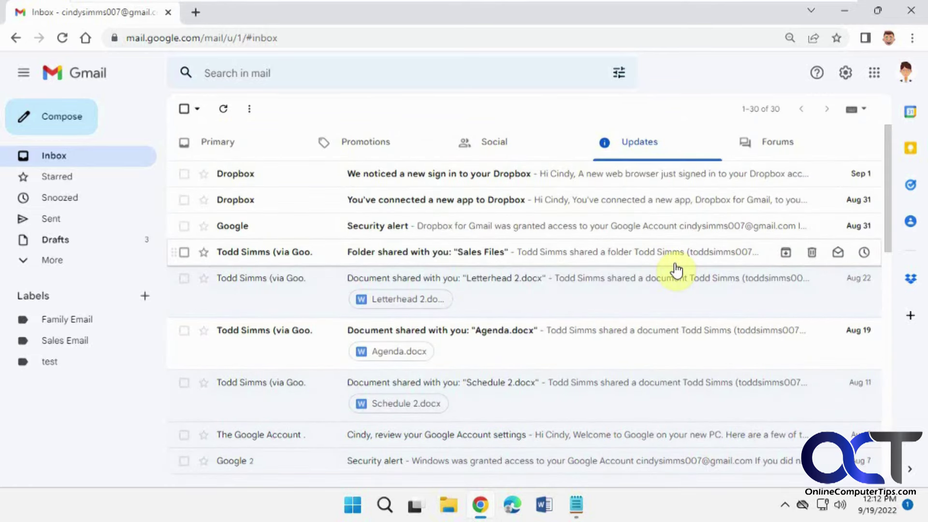
Reopen the 'older_than:5m' filter in settings and update it again unchanged
click(846, 77)
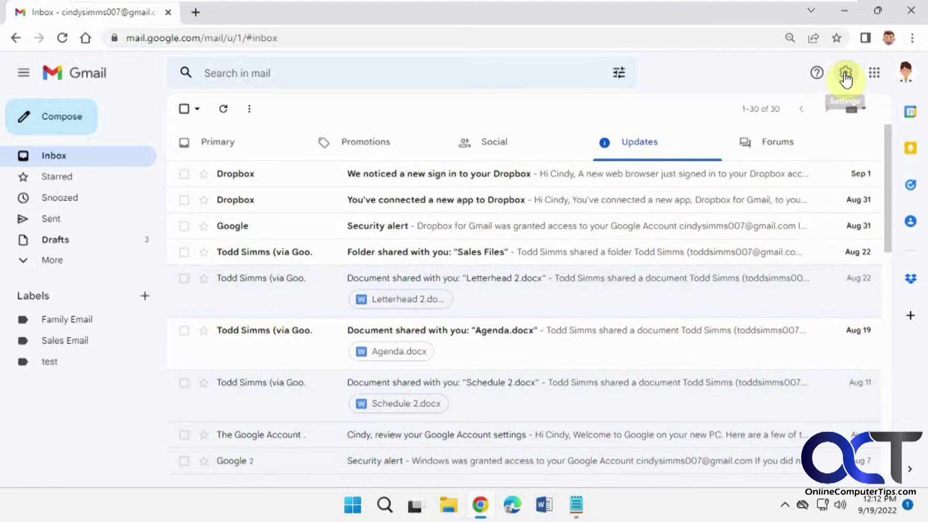
click(819, 143)
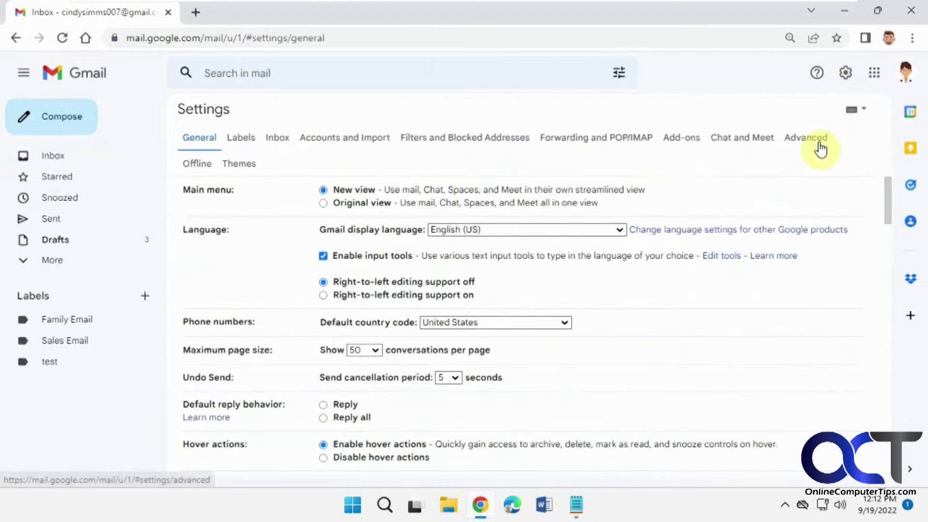
click(444, 144)
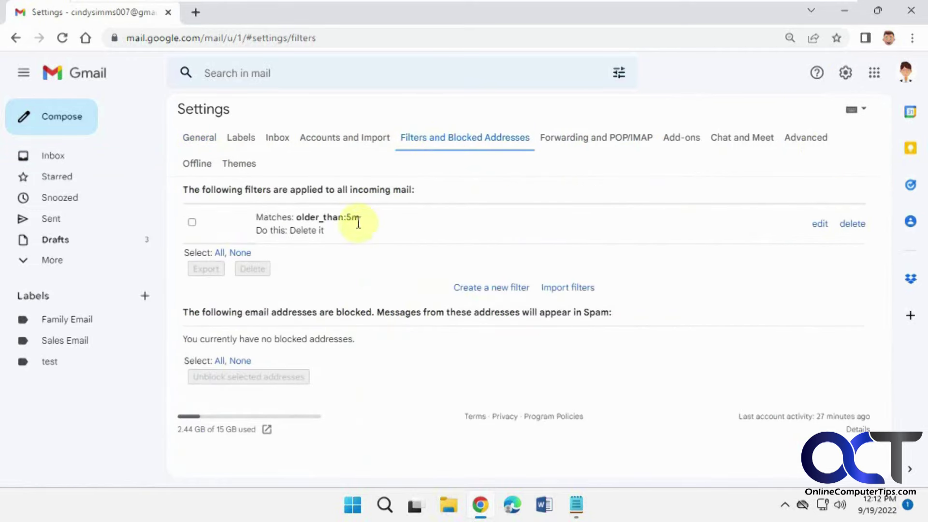
click(820, 226)
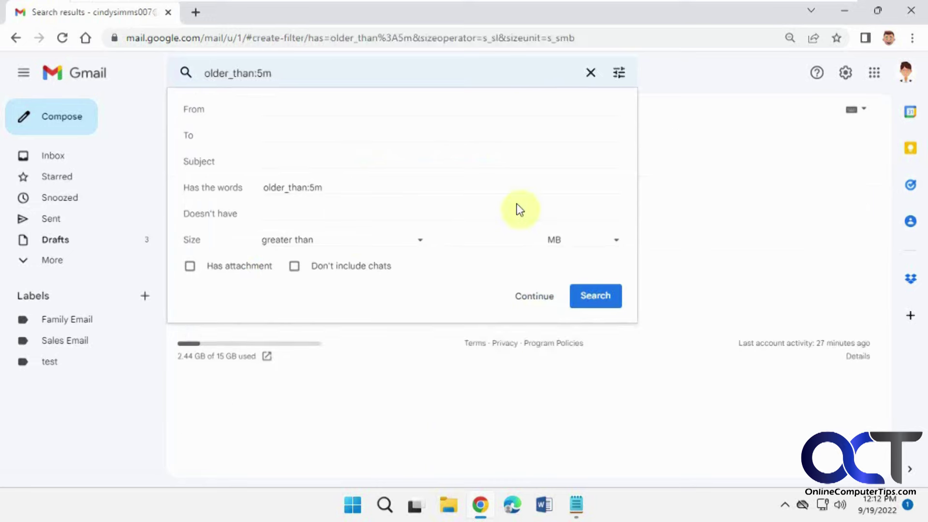
click(314, 187)
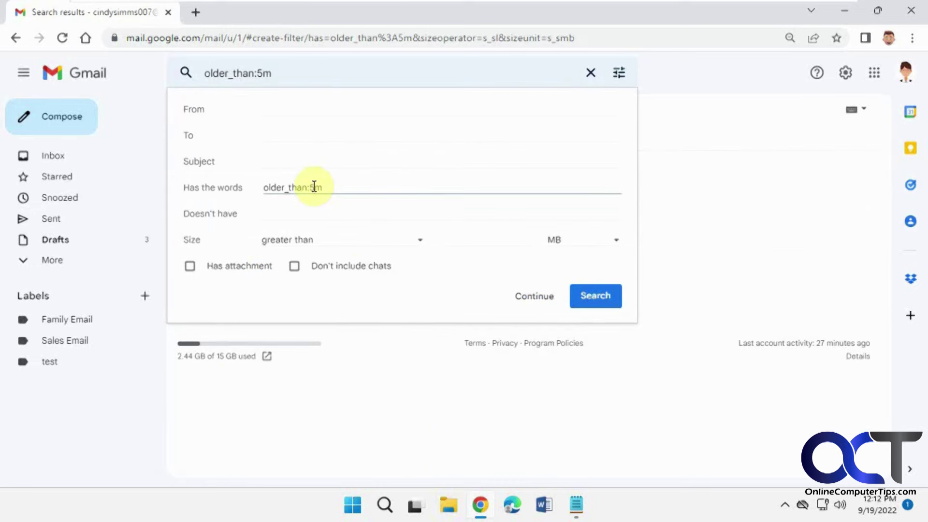
click(535, 297)
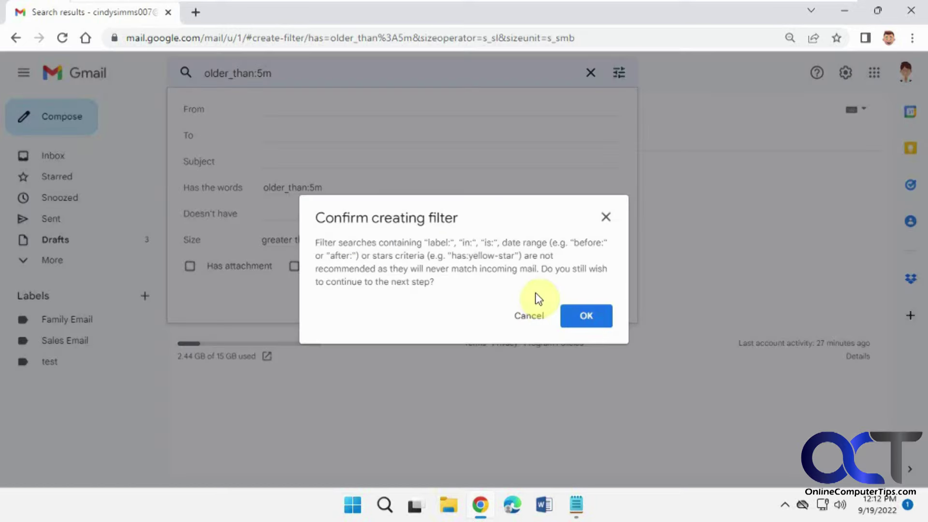
click(575, 323)
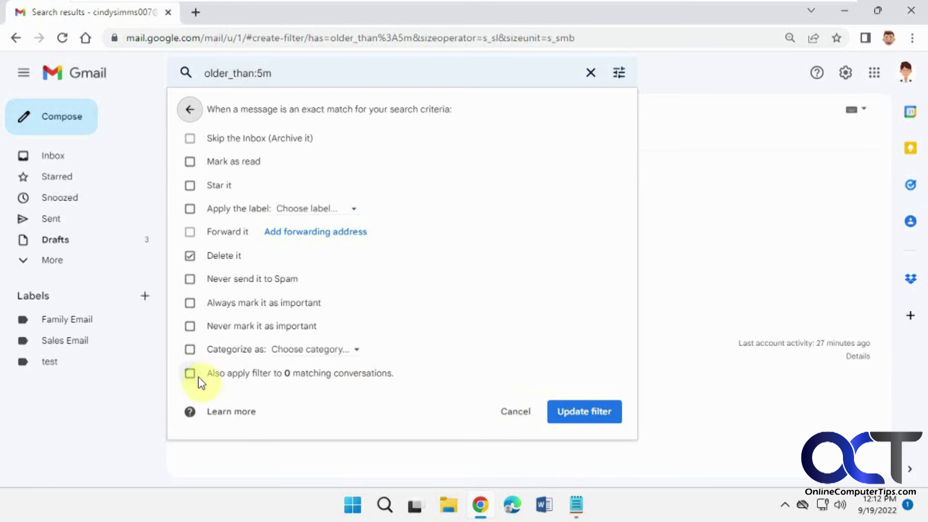
click(512, 414)
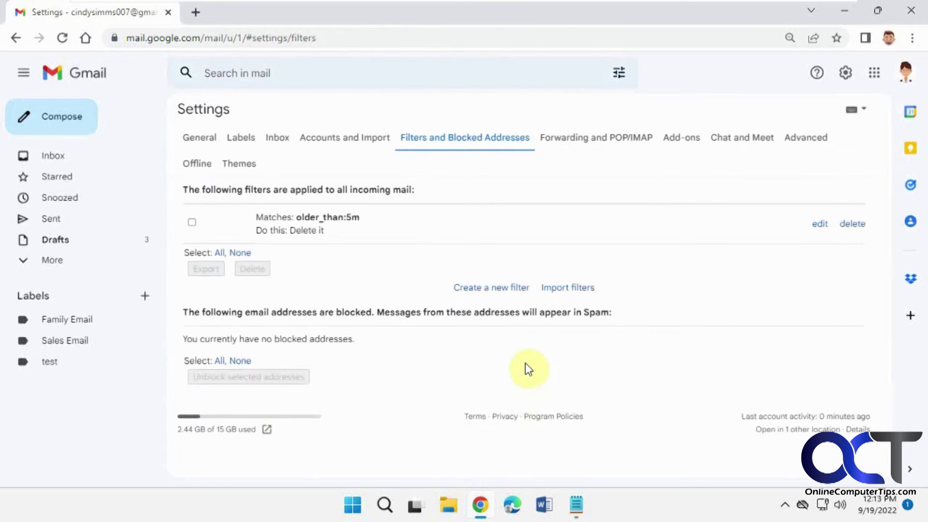
Glance at Forwarding and POP/IMAP settings, then return to the 10-conversation Primary inbox
click(602, 137)
click(51, 158)
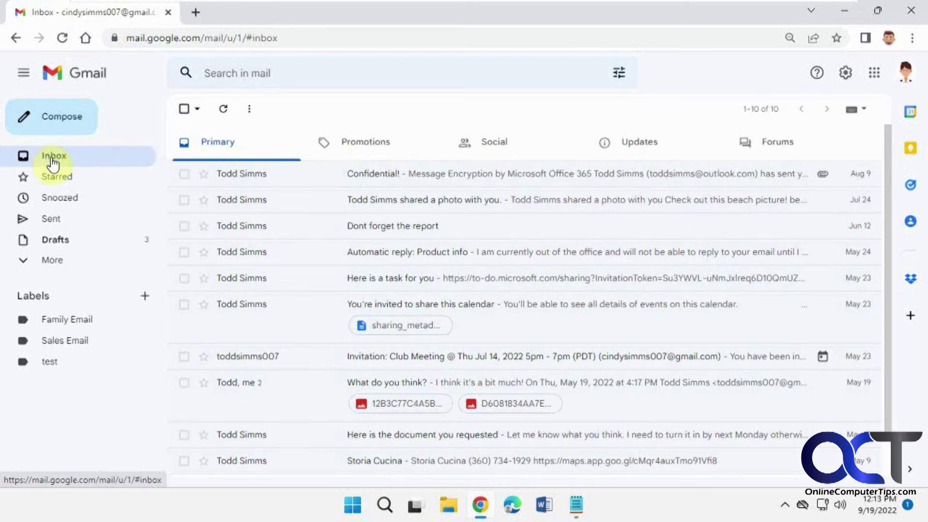